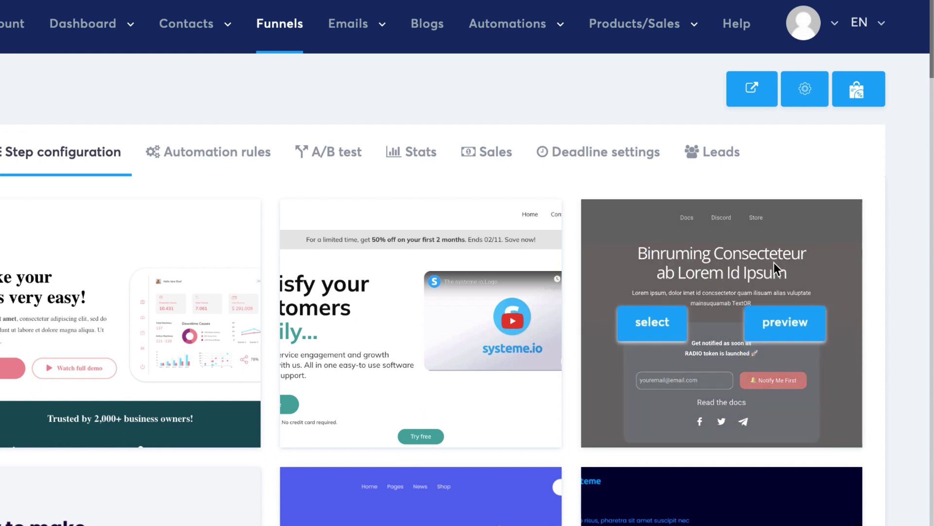
# Choose the dark template headed "Binruming Consecteteur ab Lorem Id Ipsum" for the squeeze page and open the page for editing.
pyautogui.click(661, 333)
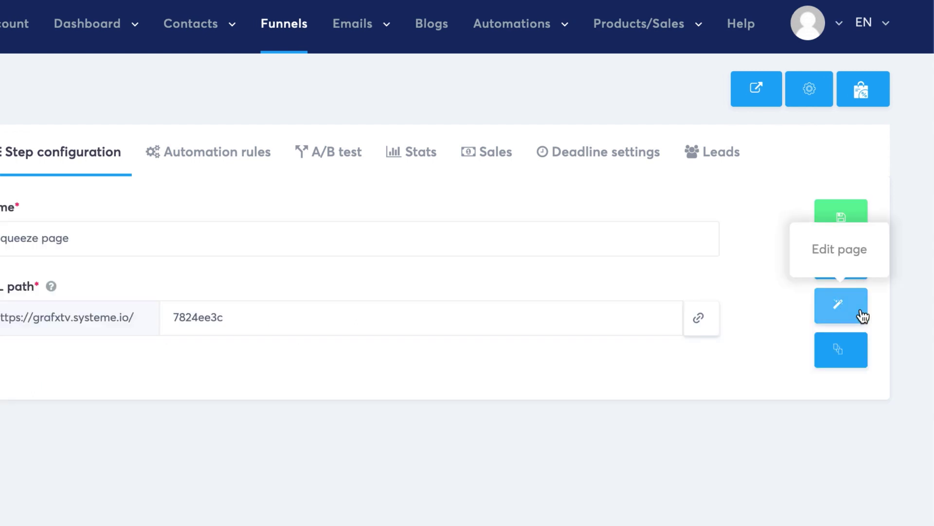
pyautogui.click(845, 307)
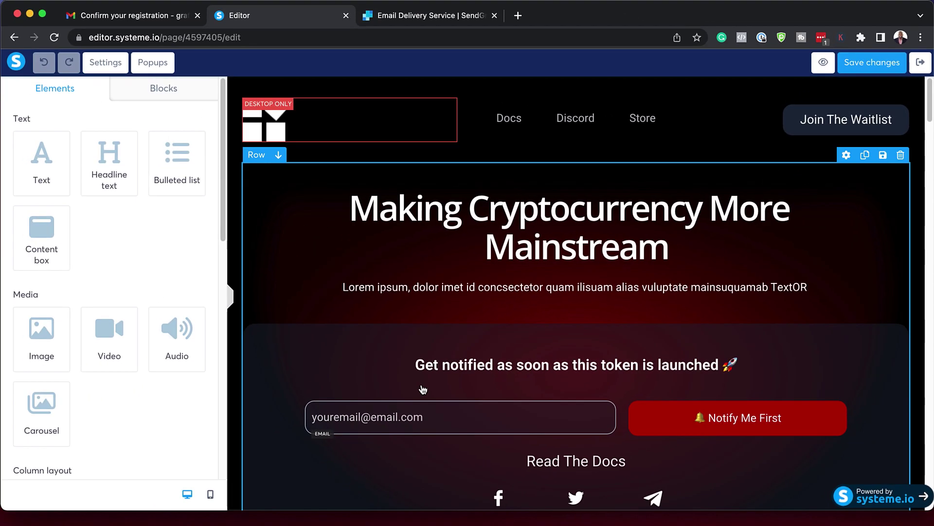
# Open the header logo image's settings and look at the options for uploading a replacement file, leaving the image as it is.
pyautogui.click(418, 138)
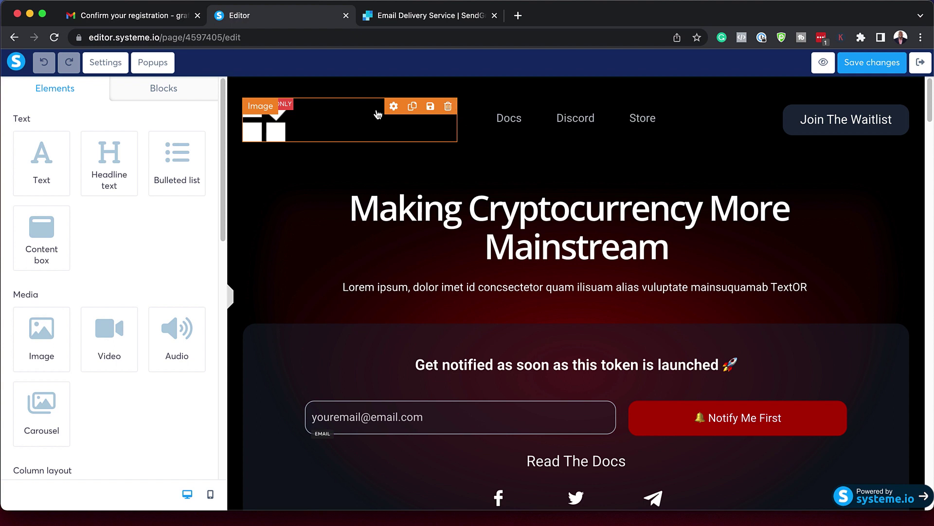
pyautogui.click(393, 106)
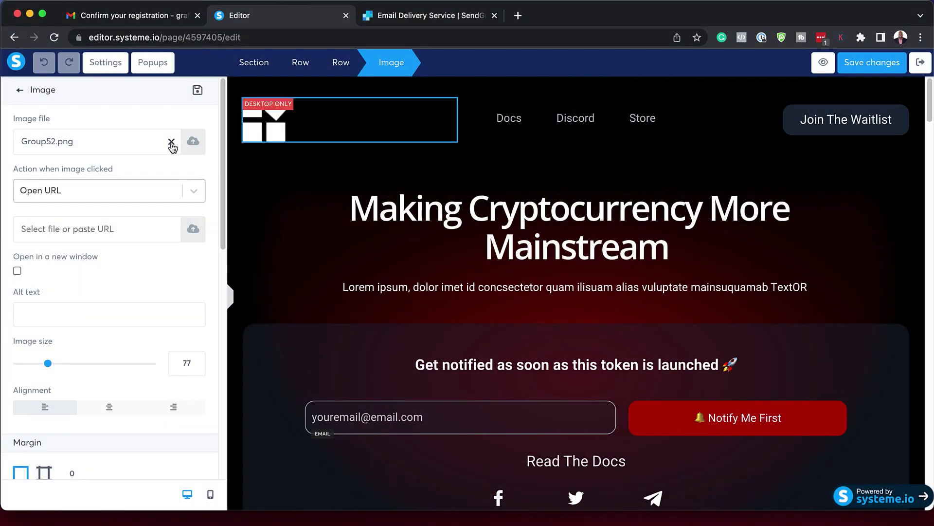
pyautogui.click(192, 142)
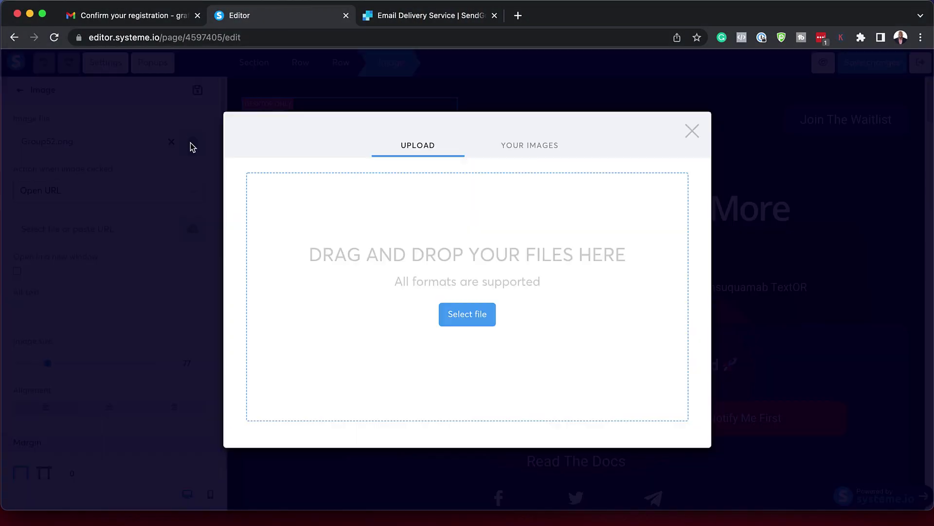
pyautogui.click(692, 131)
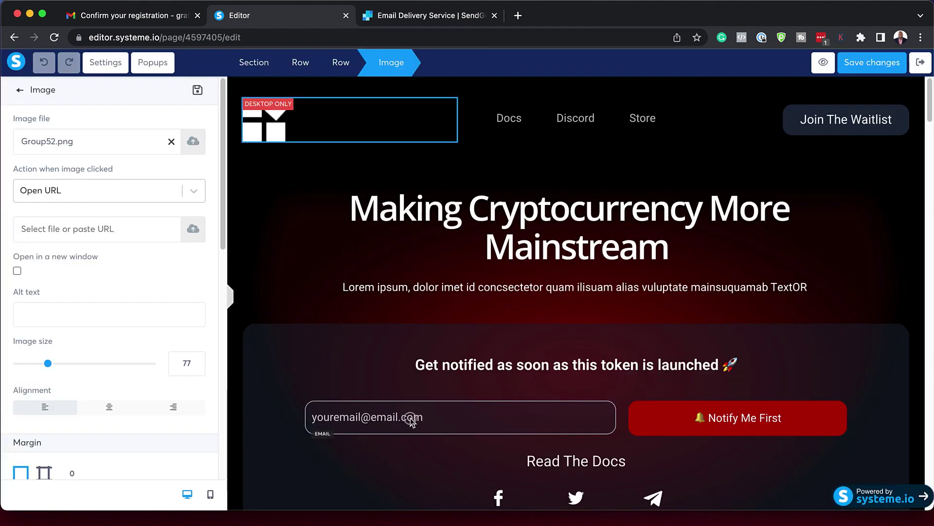
# Open the email form input's settings and review its input type, placeholder, typography and color options.
pyautogui.click(509, 417)
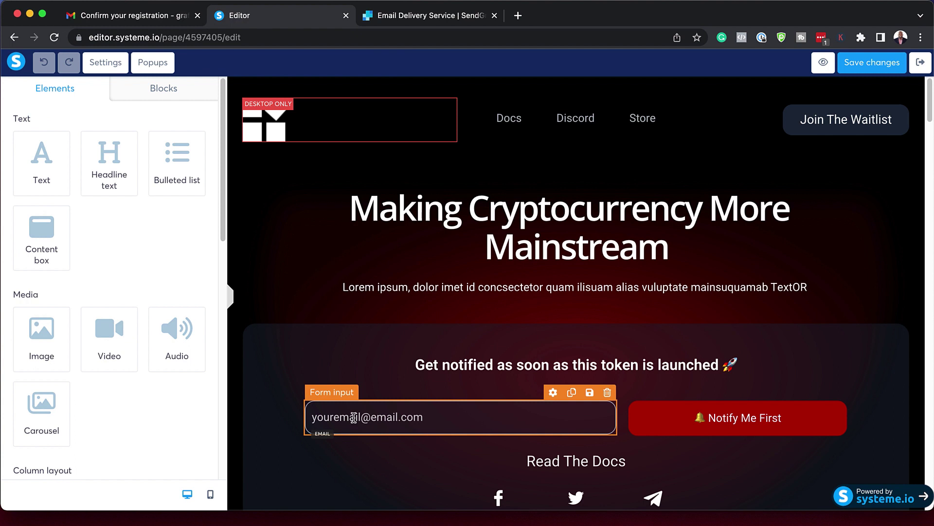
pyautogui.click(553, 392)
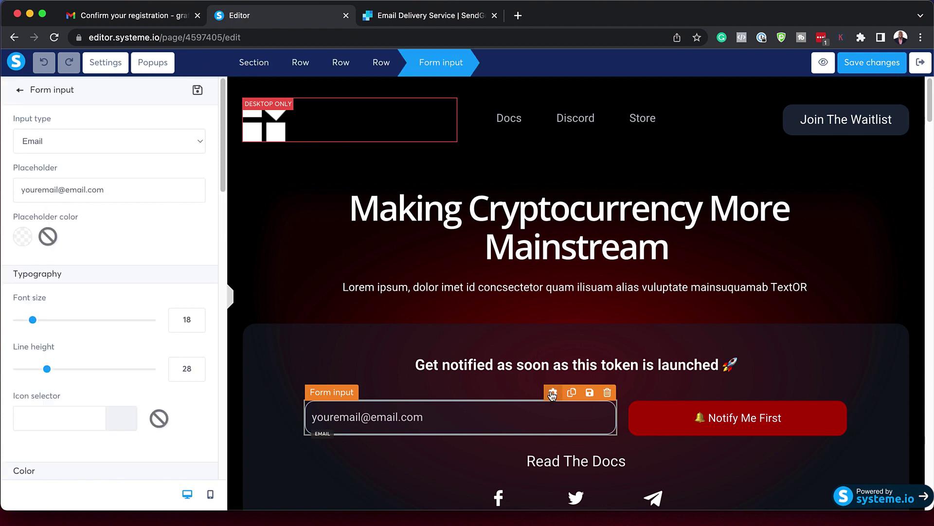
pyautogui.scroll(-2, 157, 276)
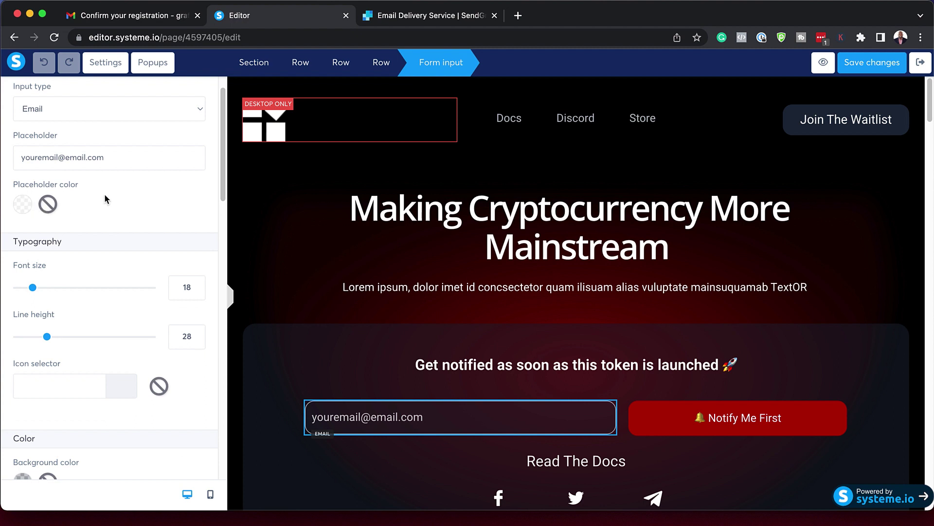
pyautogui.scroll(-8, 109, 274)
pyautogui.scroll(9, 110, 273)
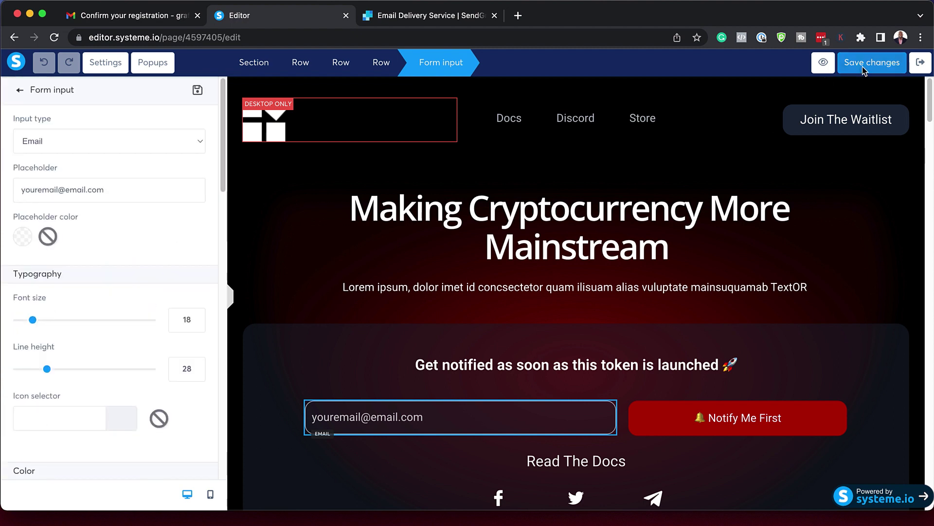
# Save the squeeze page and exit the page editor.
pyautogui.click(865, 69)
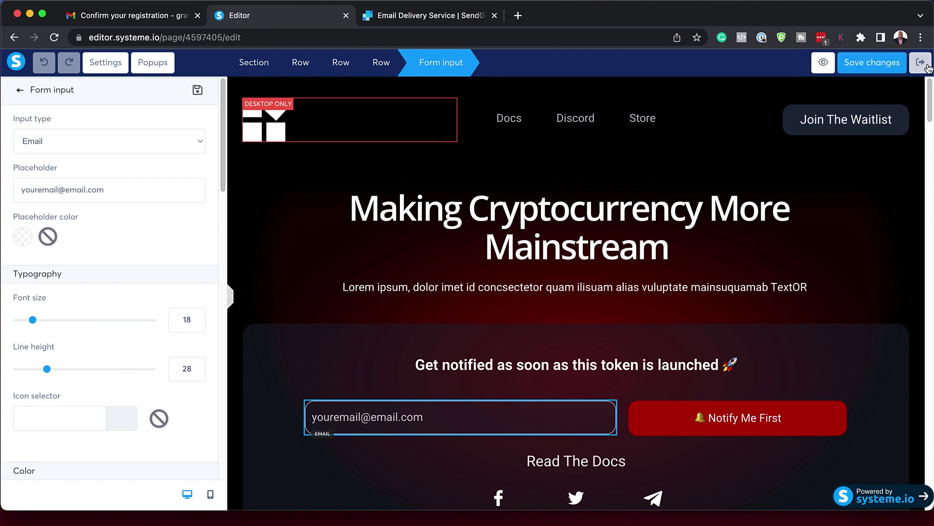
pyautogui.click(925, 64)
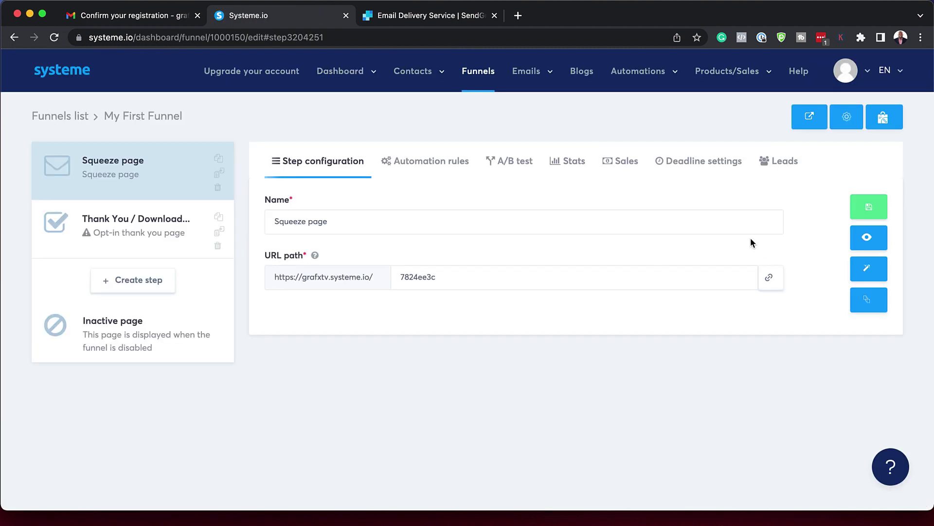
# Create an automation rule for the squeeze page with the trigger Funnel step form subscribed and an Add a tag action.
pyautogui.click(422, 162)
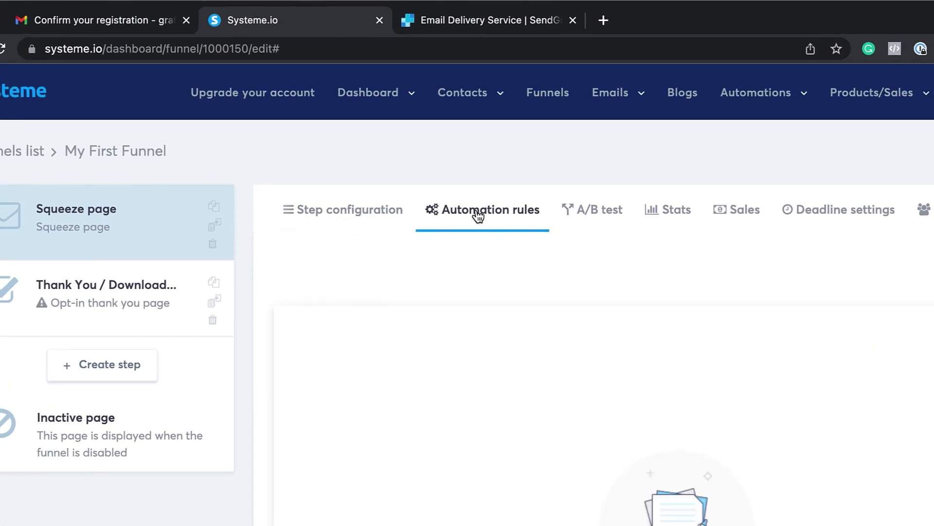
pyautogui.click(884, 281)
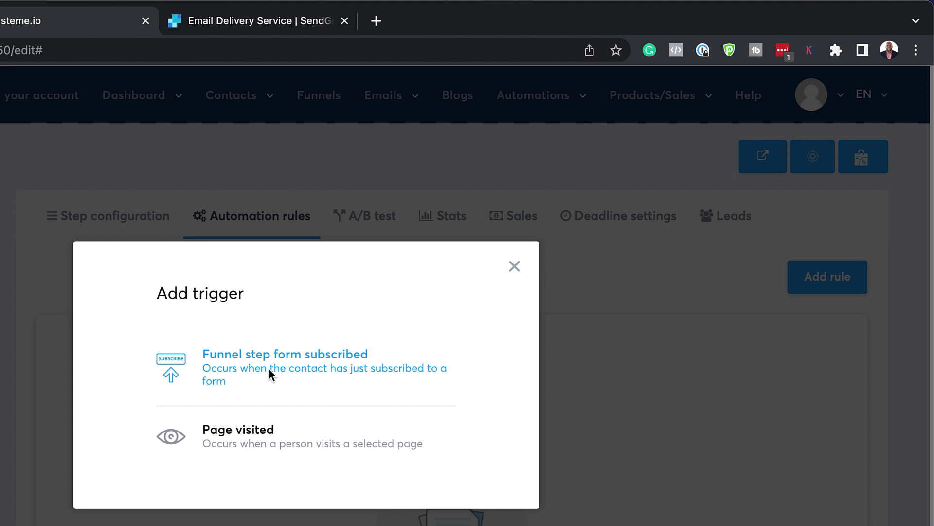
pyautogui.click(324, 363)
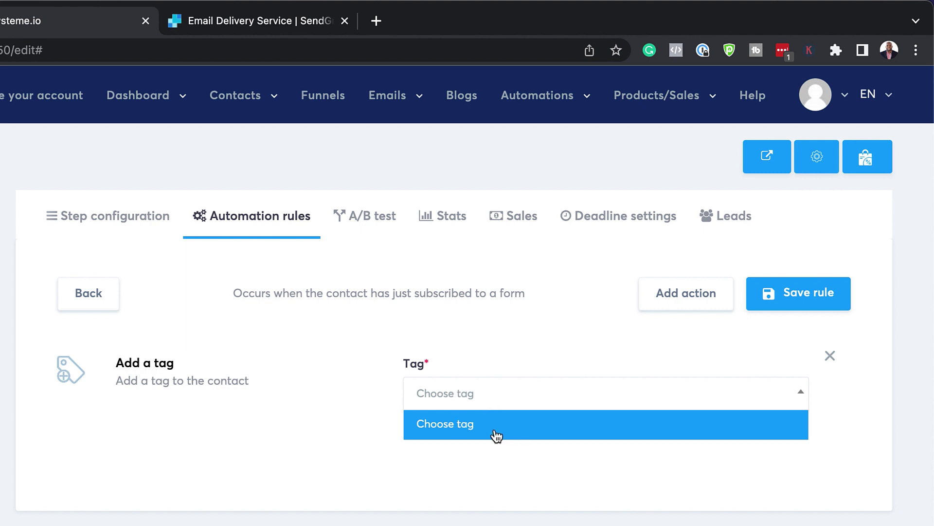
# Create a new contact tag named Subscriber.
pyautogui.moveTo(265, 98)
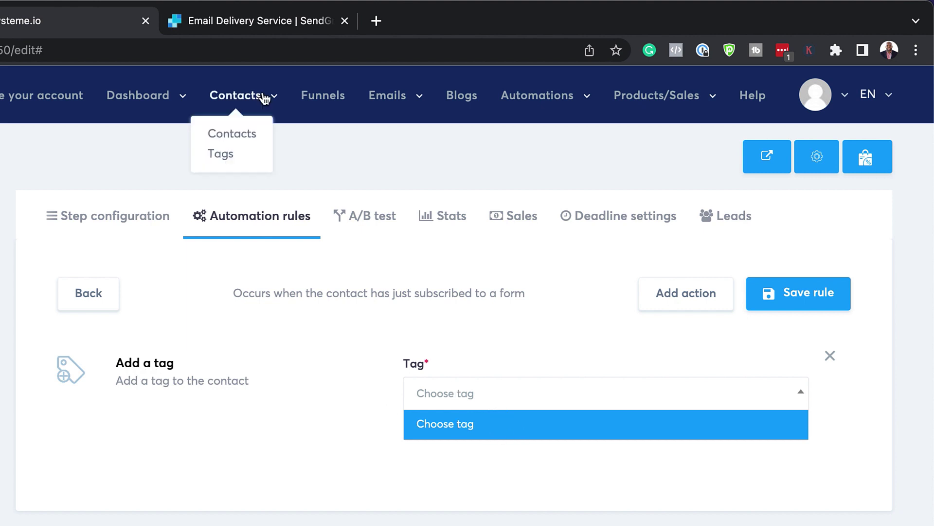
pyautogui.click(225, 160)
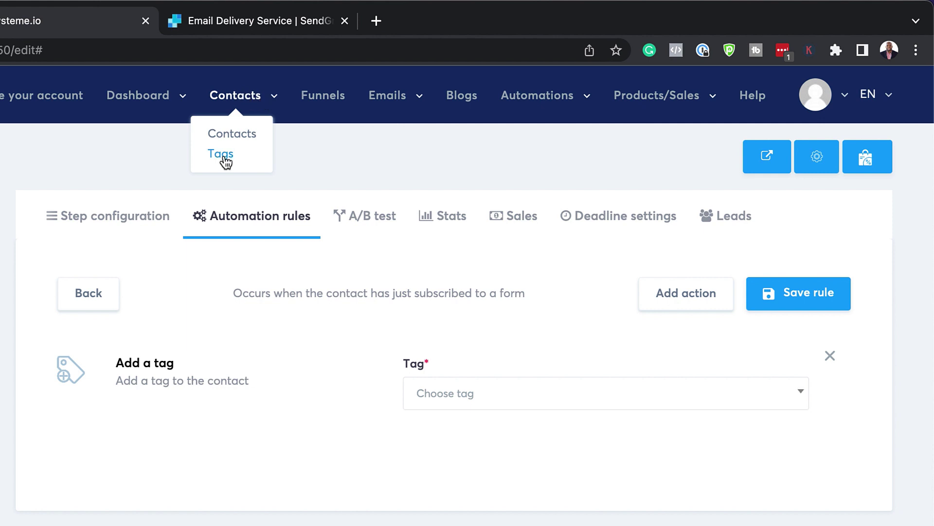
pyautogui.click(226, 160)
pyautogui.click(852, 156)
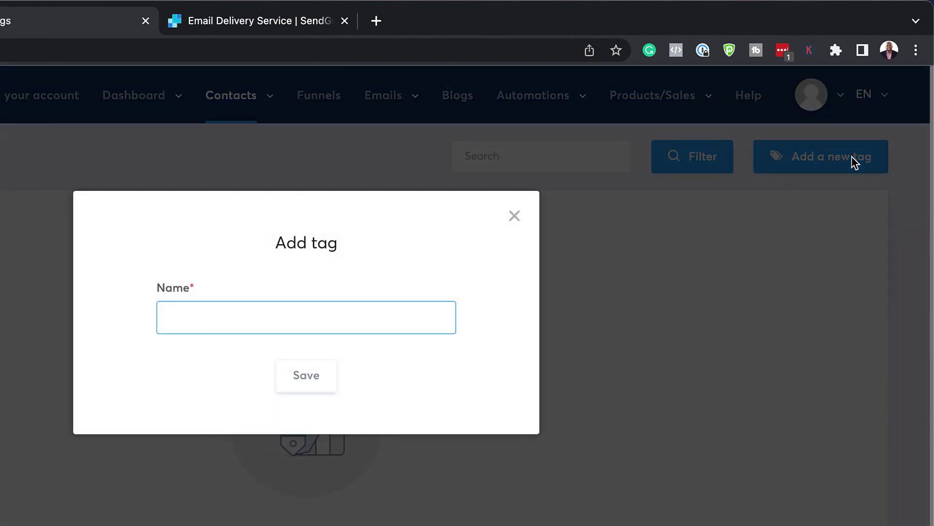
pyautogui.write('Subscriber')
pyautogui.click(306, 375)
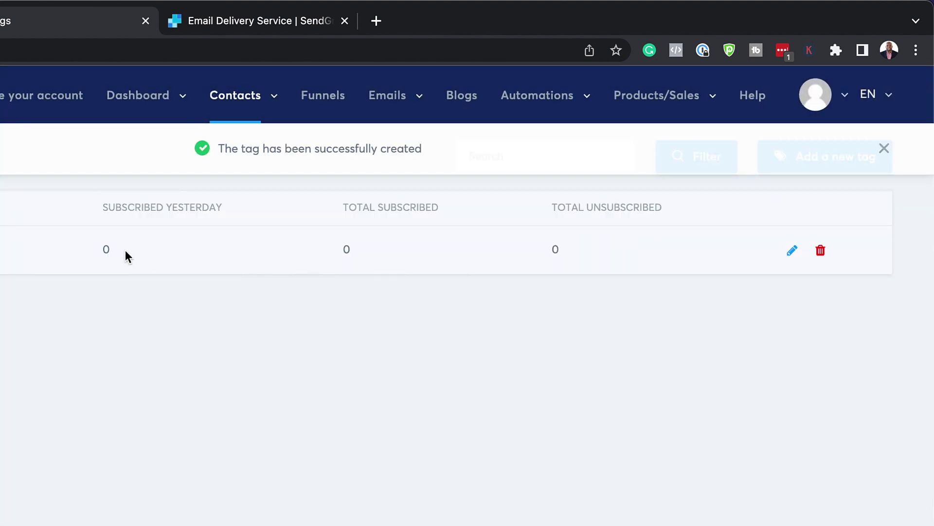
# Return to My First Funnel and reopen the squeeze page's Funnel step form subscribed automation rule.
pyautogui.click(338, 98)
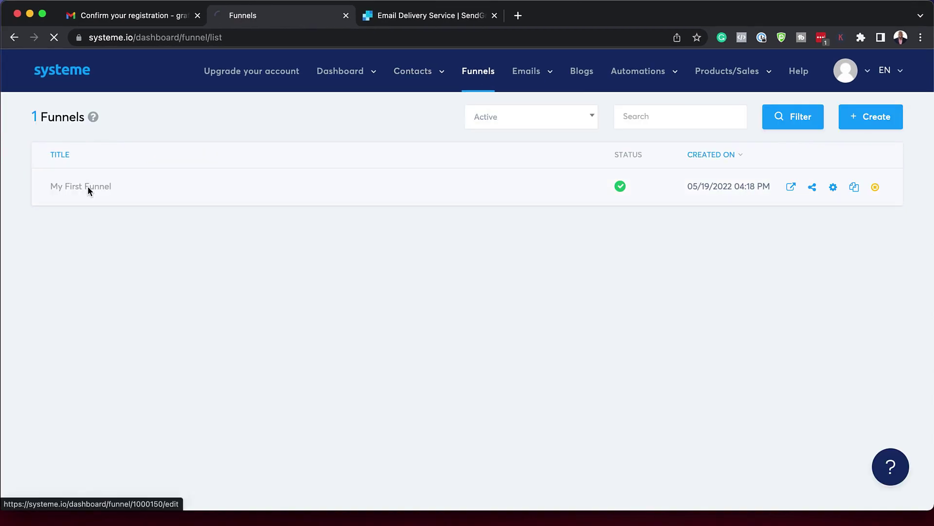
pyautogui.click(89, 187)
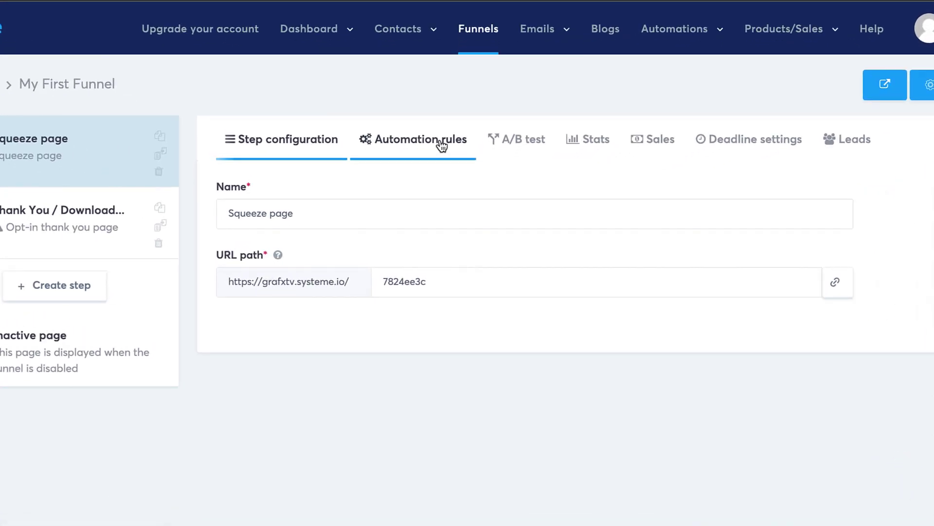
pyautogui.click(447, 165)
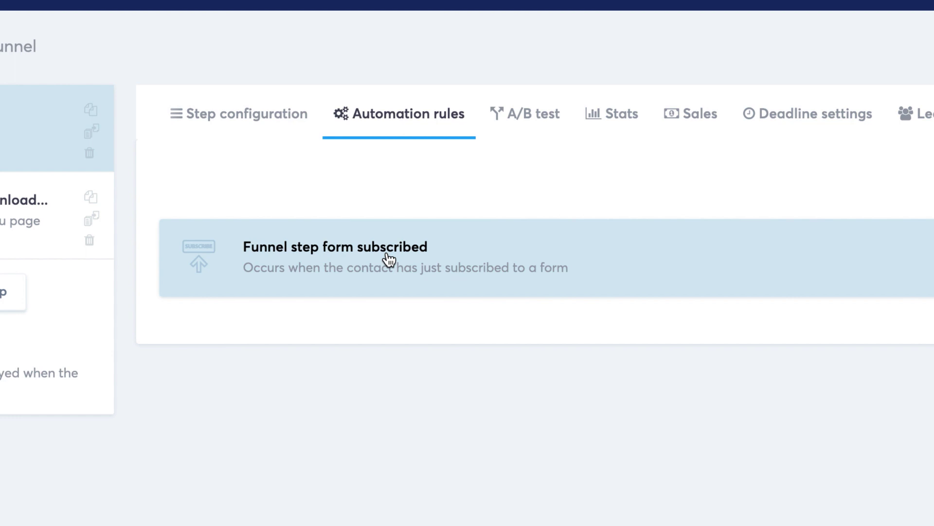
pyautogui.click(389, 259)
# Give the rule an Add a tag action that assigns the Subscriber tag, and save the rule.
pyautogui.click(871, 210)
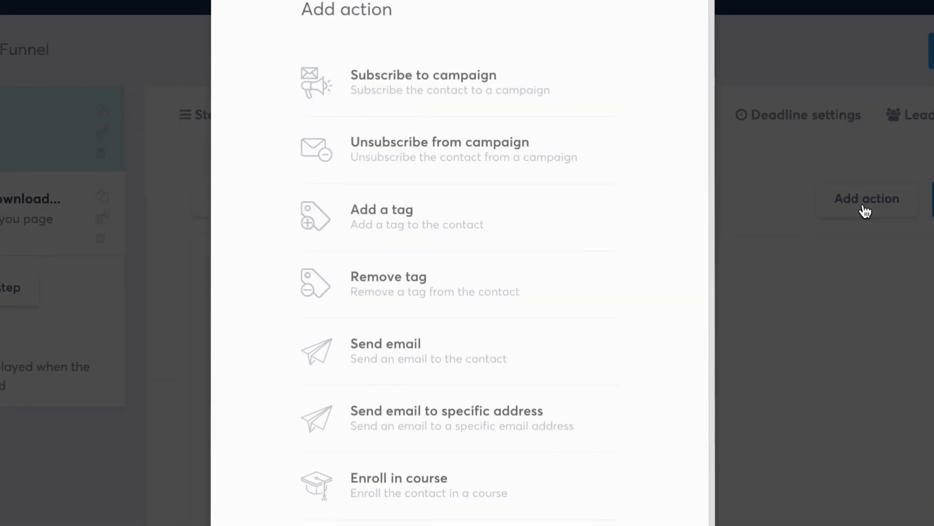
pyautogui.click(413, 213)
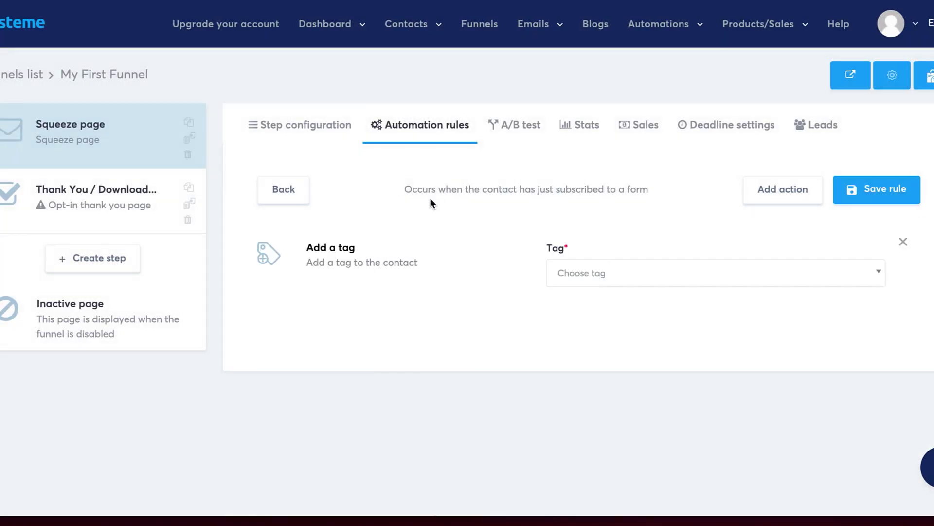
pyautogui.click(630, 269)
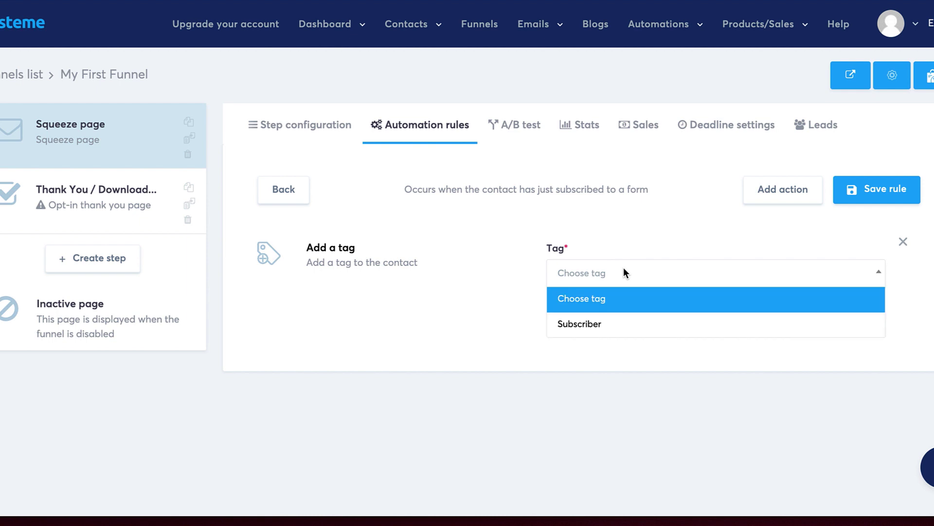
pyautogui.click(600, 326)
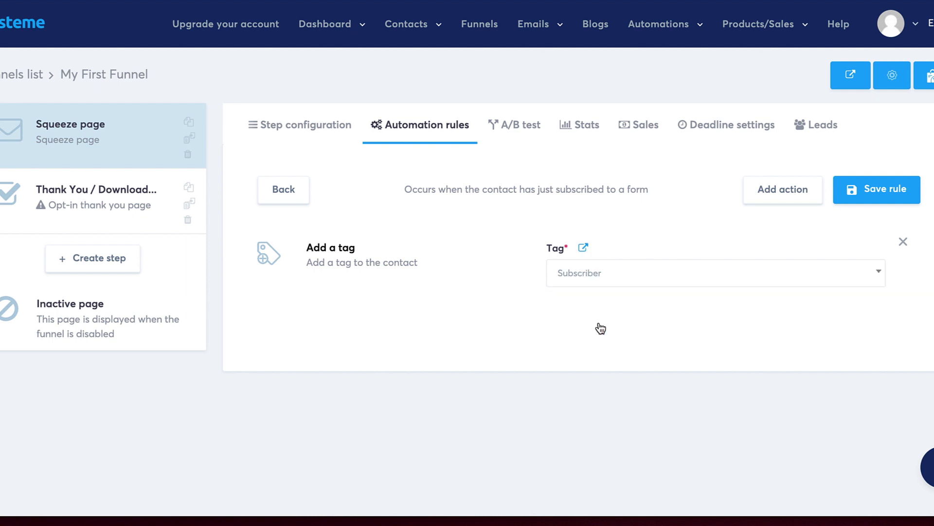
pyautogui.click(878, 191)
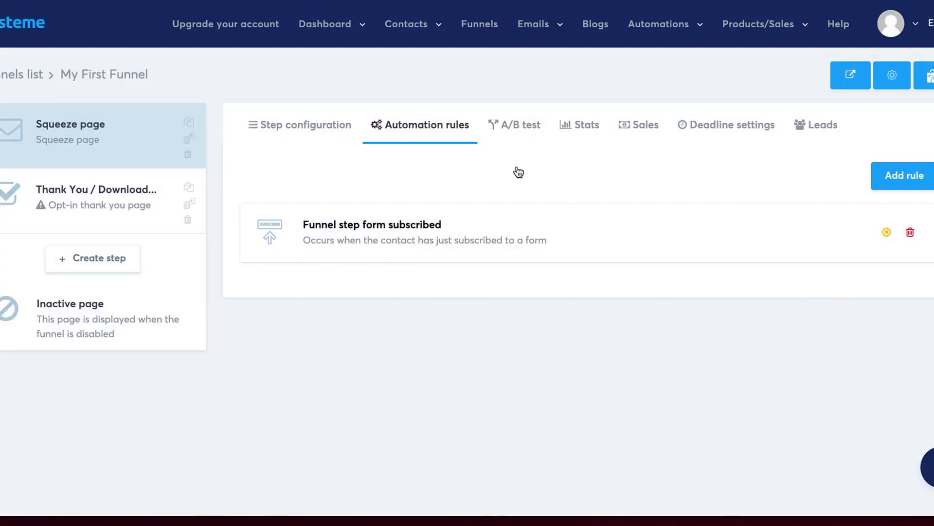
# View the squeeze page's stats and the account's list of automation rules.
pyautogui.click(585, 127)
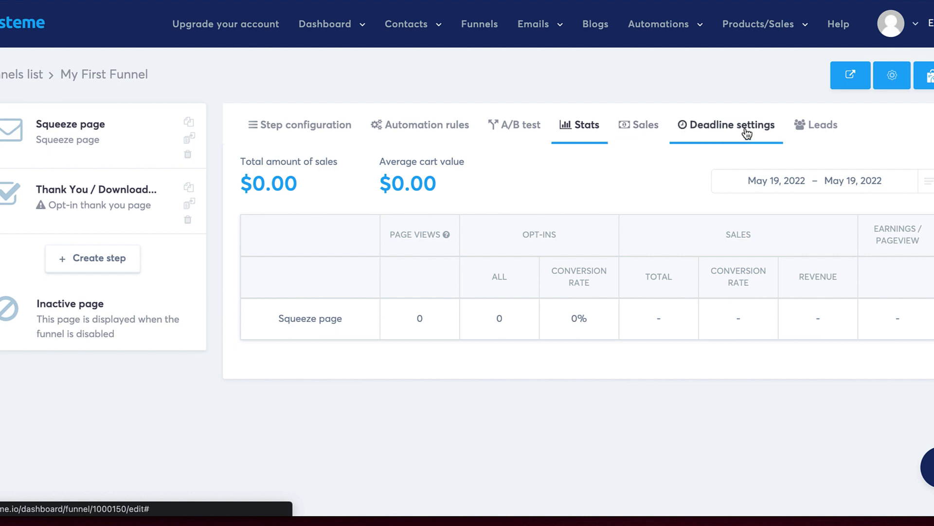
pyautogui.moveTo(671, 34)
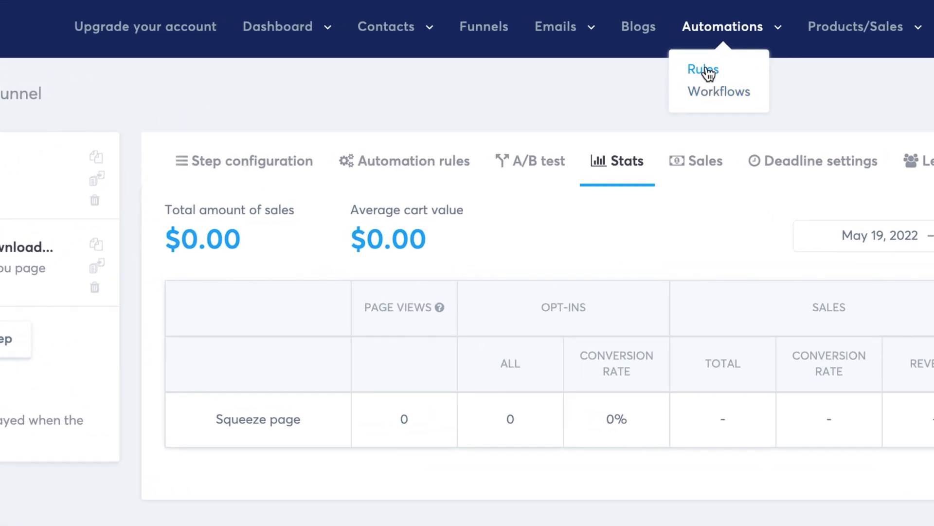
pyautogui.click(704, 70)
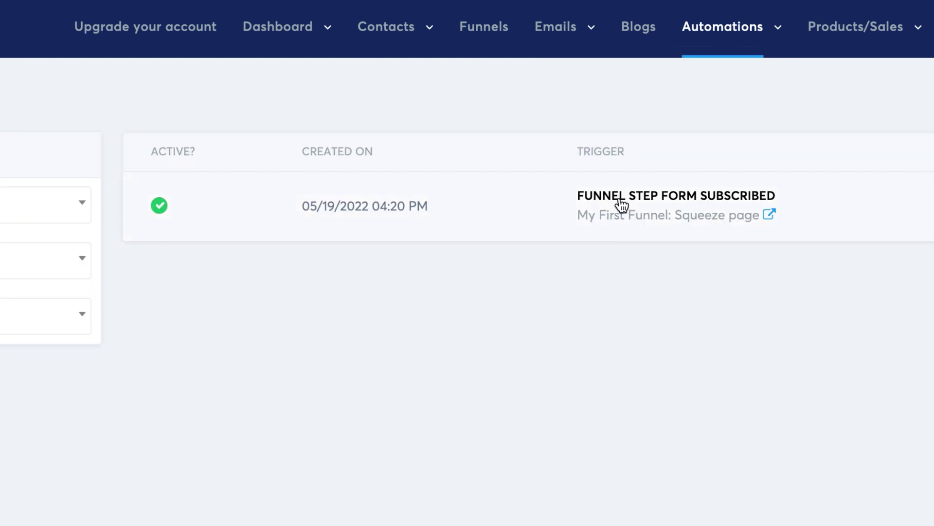
# Open the Funnel step form subscribed rule and review the actions that can be added to it, without adding one.
pyautogui.click(674, 197)
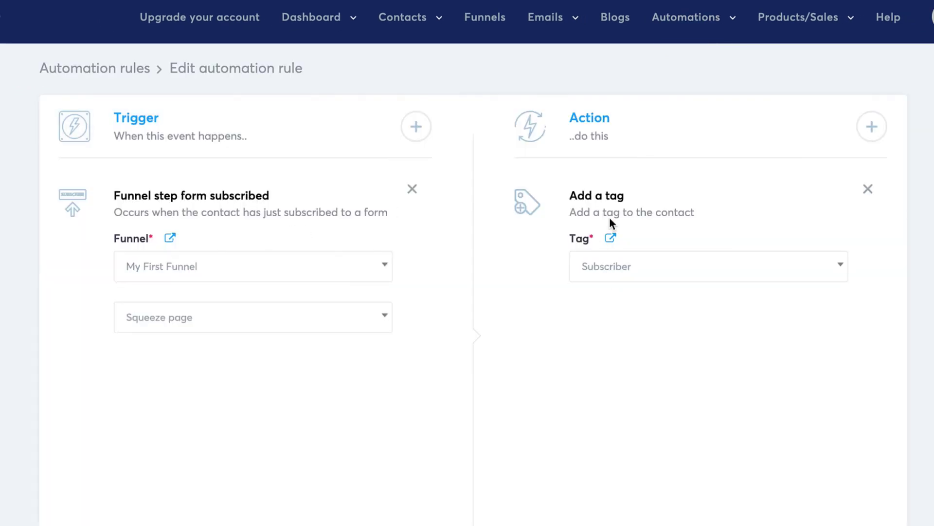
pyautogui.click(871, 126)
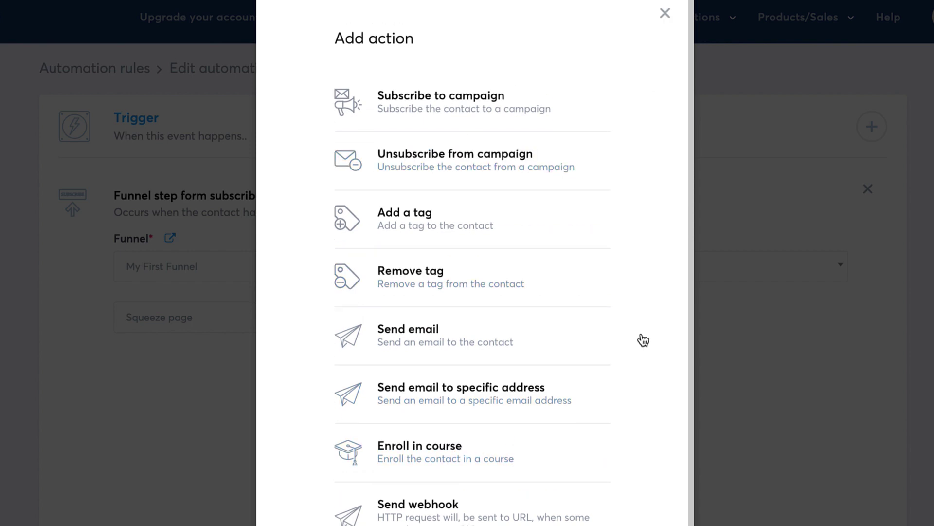
pyautogui.click(667, 17)
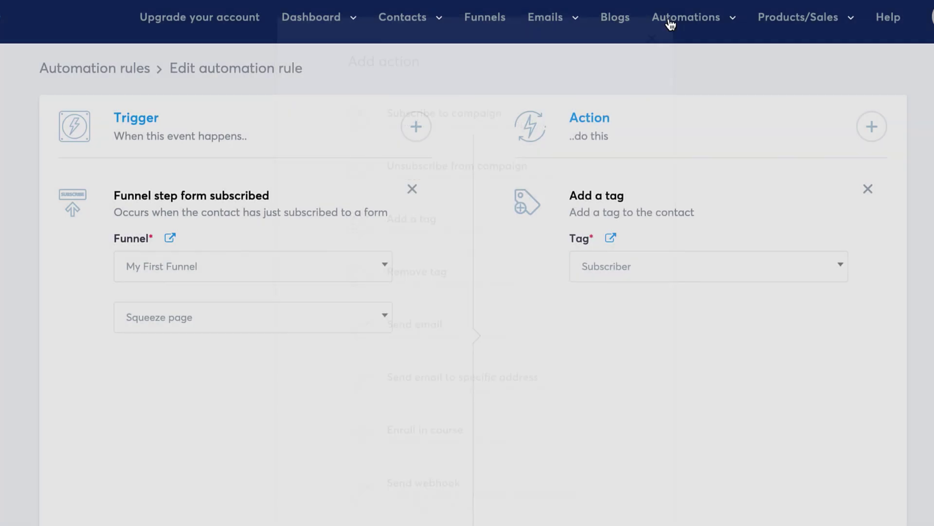
# Create a new automation workflow named Mak and open it in the workflow builder.
pyautogui.moveTo(707, 17)
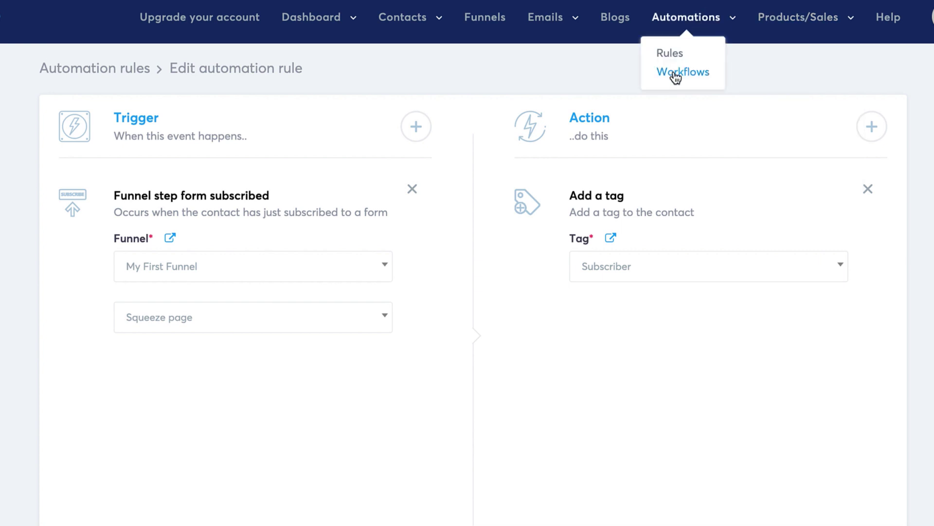
pyautogui.click(676, 74)
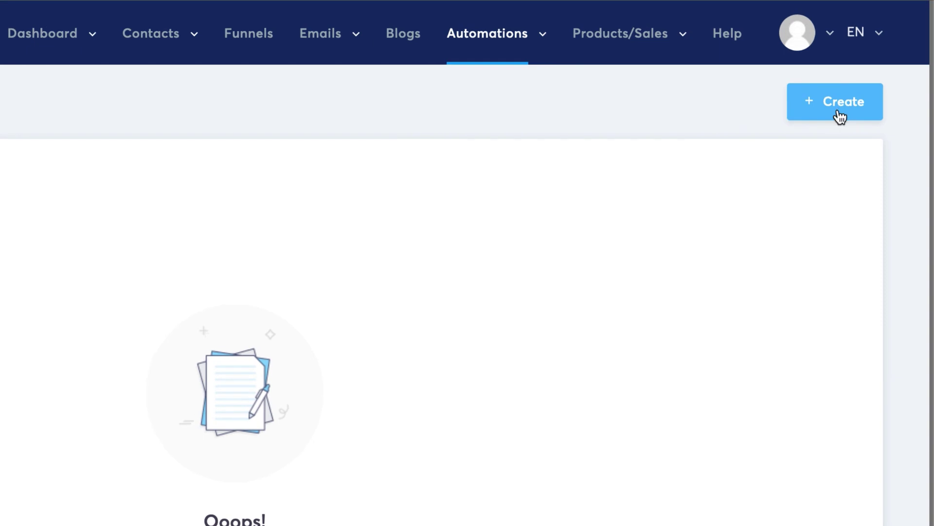
pyautogui.click(836, 105)
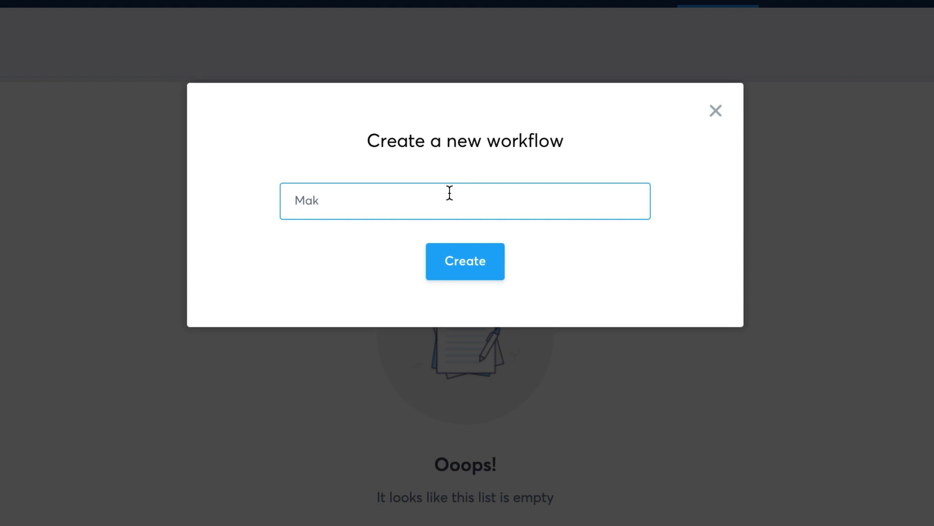
pyautogui.click(479, 263)
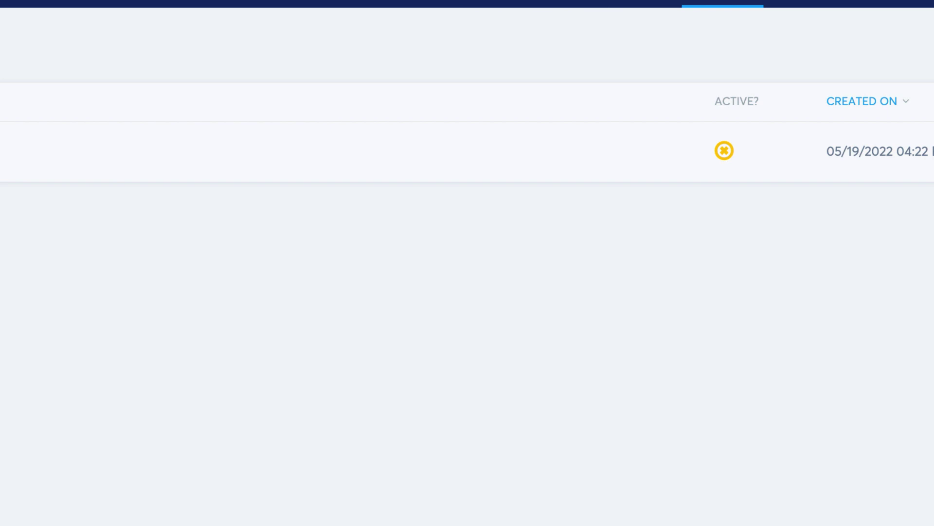
pyautogui.click(63, 244)
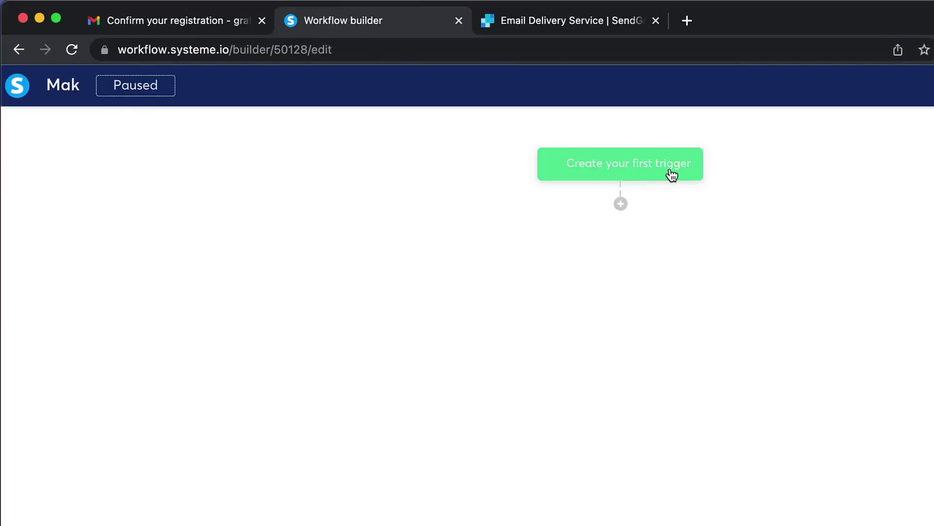
# Start an action step below the trigger placeholder, choose Enroll in course, and check which courses can be selected.
pyautogui.click(621, 202)
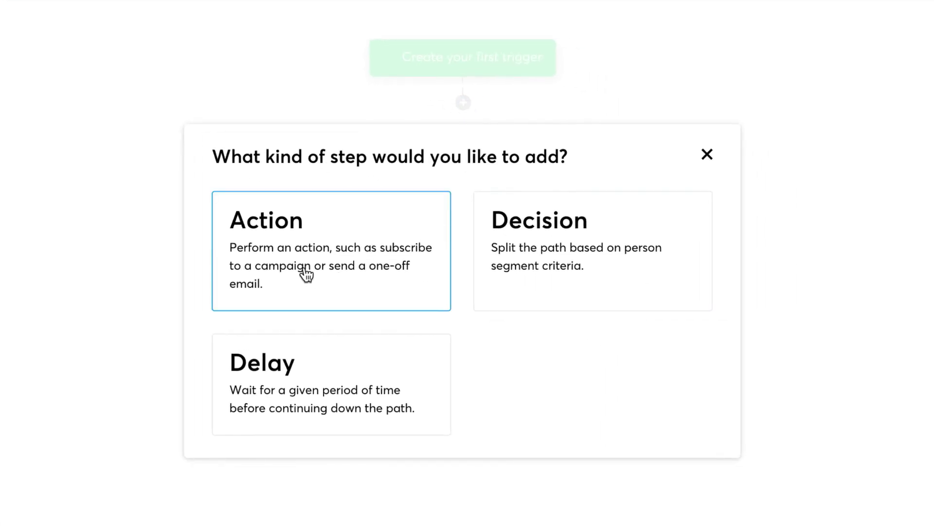
pyautogui.click(312, 265)
pyautogui.click(313, 241)
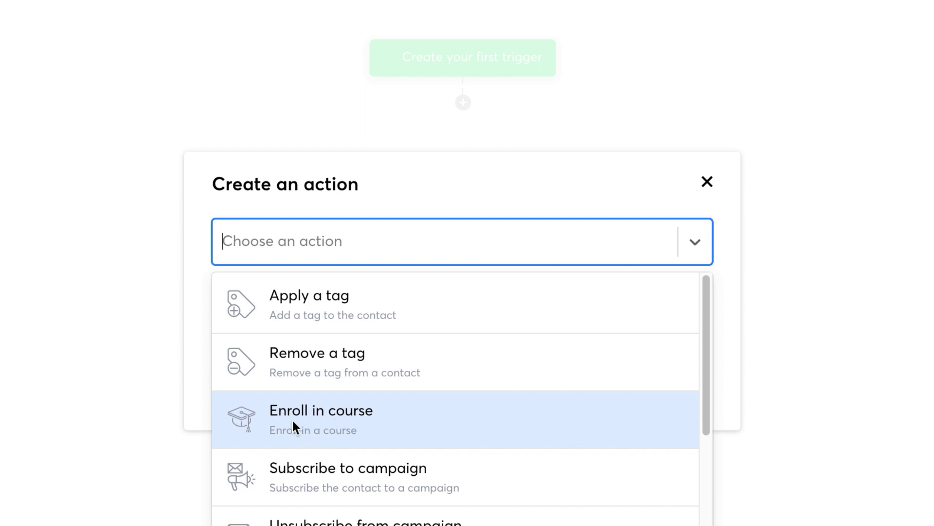
pyautogui.click(340, 410)
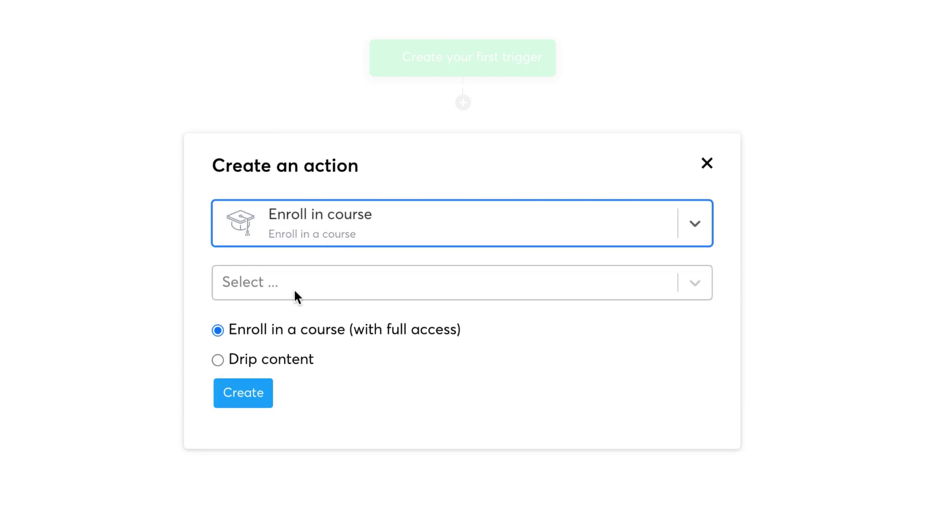
pyautogui.click(292, 287)
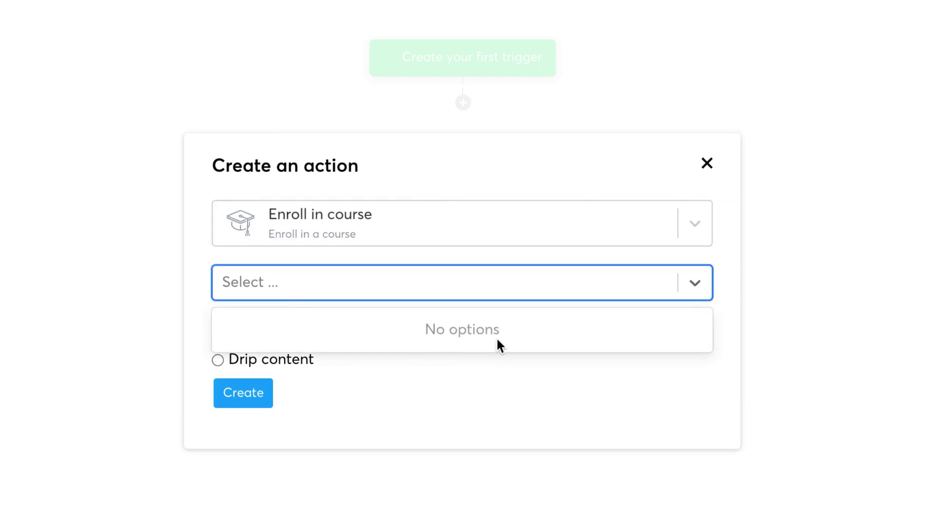
# Switch the action to Apply a tag with the Subscriber tag and create it.
pyautogui.click(496, 227)
pyautogui.click(378, 276)
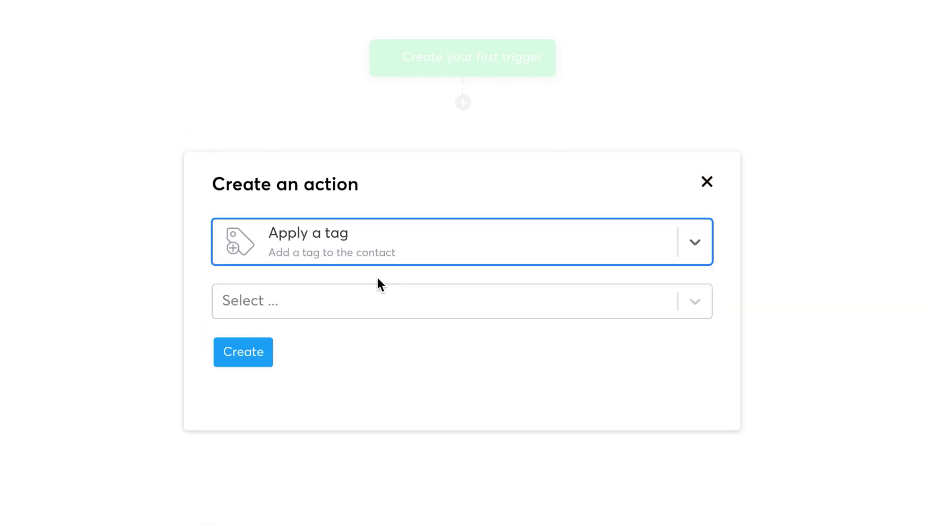
pyautogui.click(349, 293)
pyautogui.click(312, 336)
pyautogui.click(251, 357)
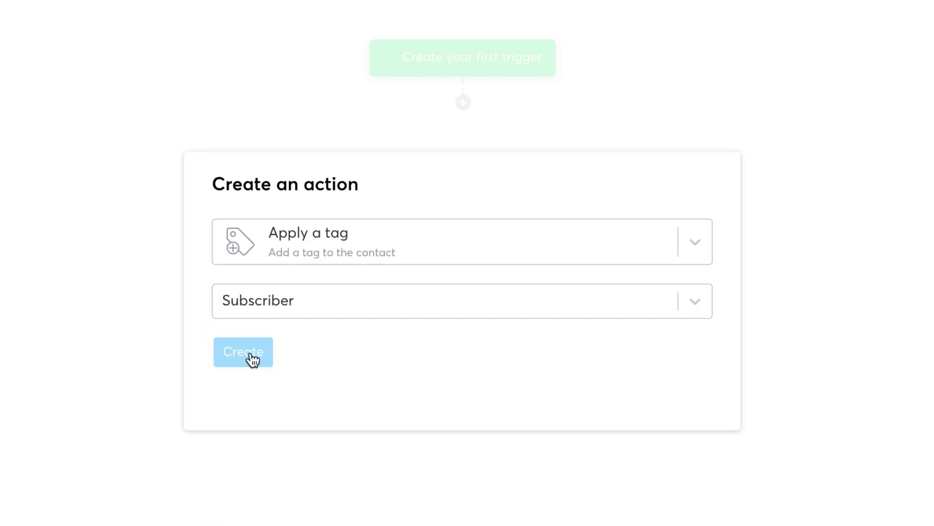
# Create the workflow's first trigger as Funnel form subscribed, using the Squeeze page form.
pyautogui.click(484, 65)
pyautogui.click(417, 242)
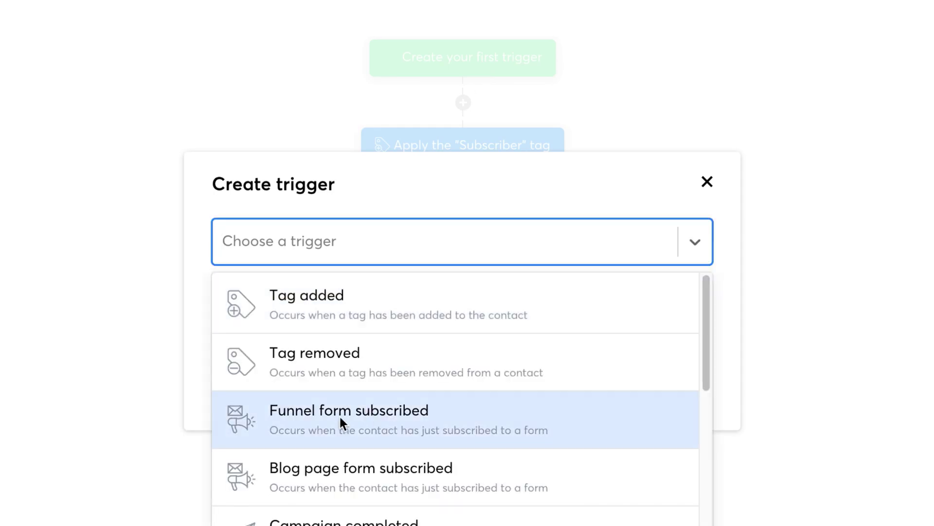
pyautogui.click(417, 420)
pyautogui.click(292, 361)
pyautogui.click(268, 364)
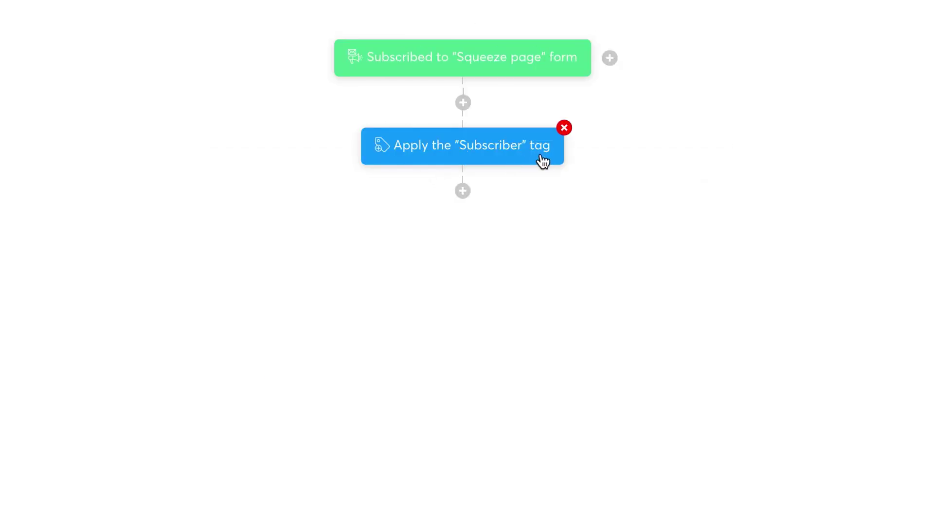
# Add a decision step after the tag action, with a second condition row and the first filter set to Tag, Contact tagged with Subscriber.
pyautogui.click(463, 191)
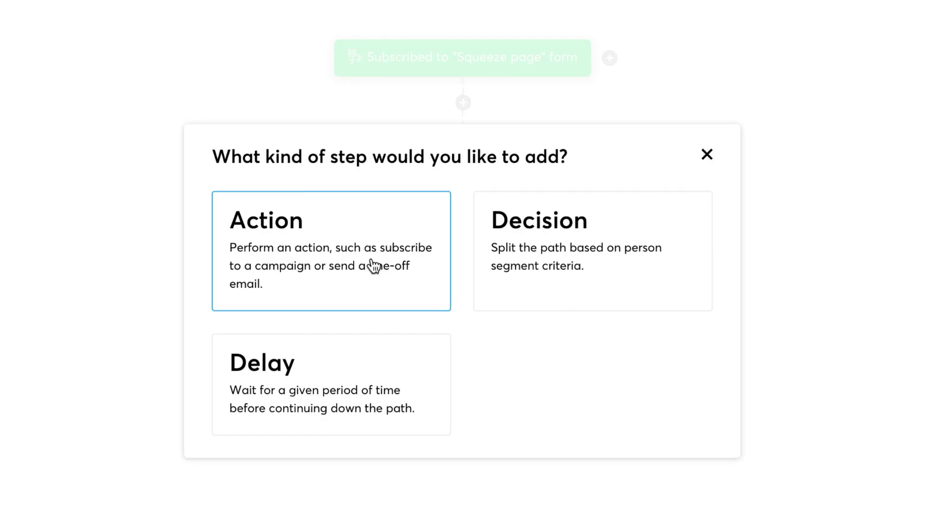
pyautogui.click(563, 250)
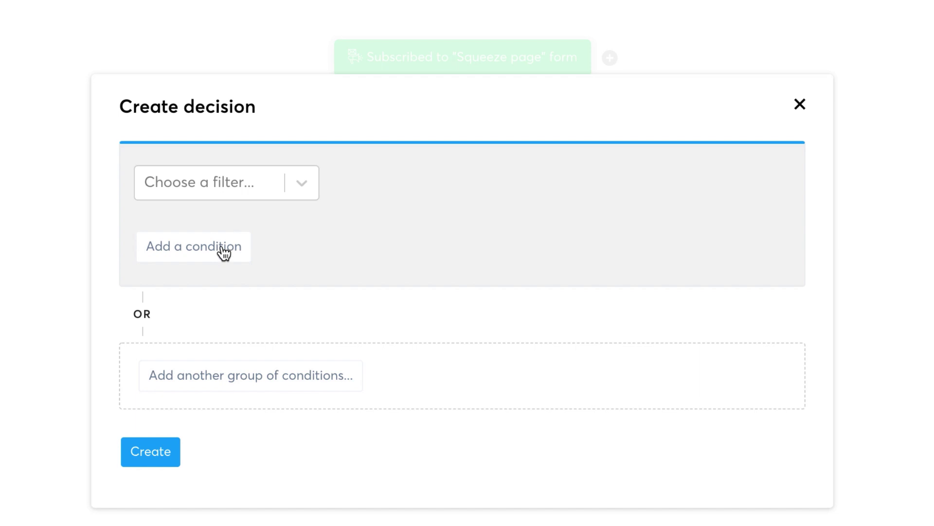
pyautogui.click(222, 250)
pyautogui.click(237, 149)
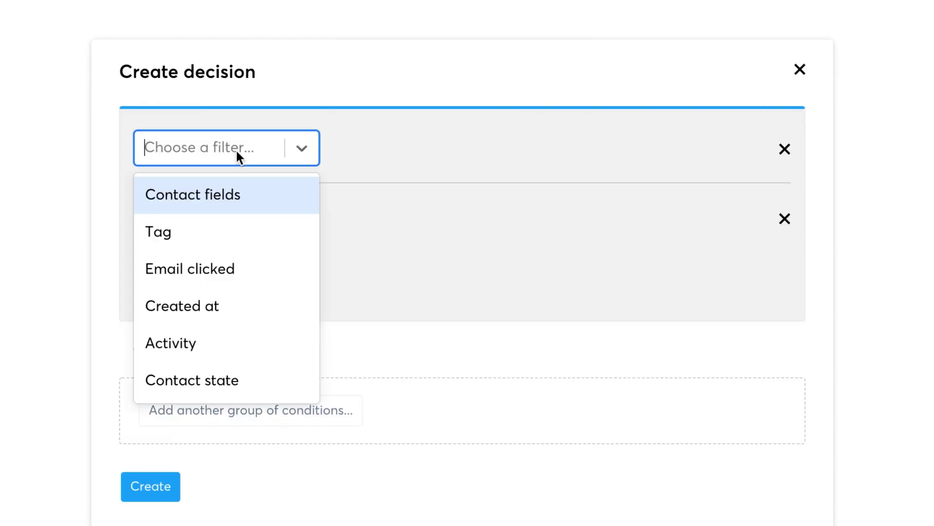
pyautogui.click(190, 269)
pyautogui.click(210, 227)
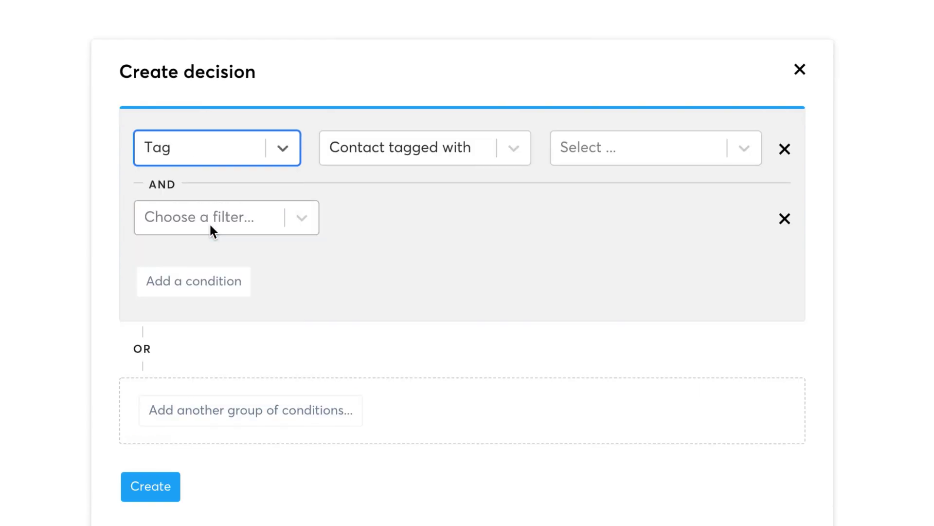
pyautogui.click(603, 148)
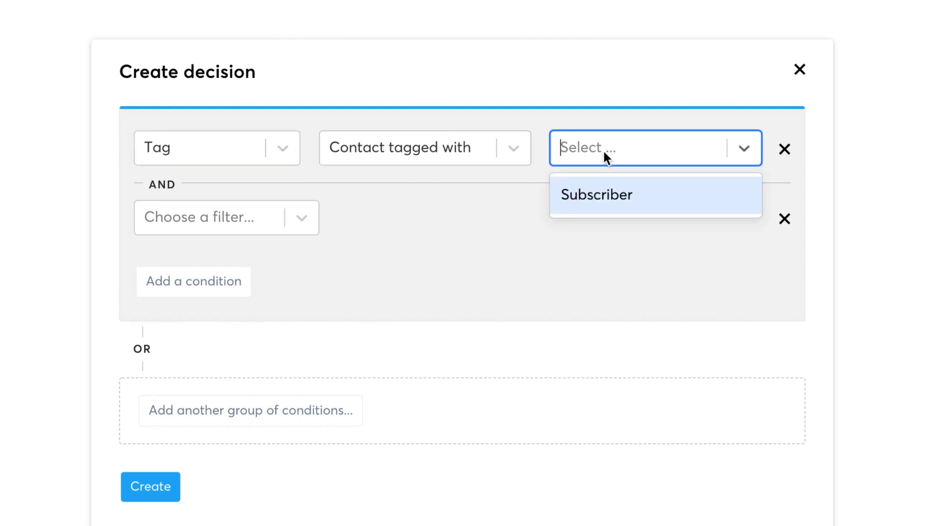
pyautogui.click(619, 191)
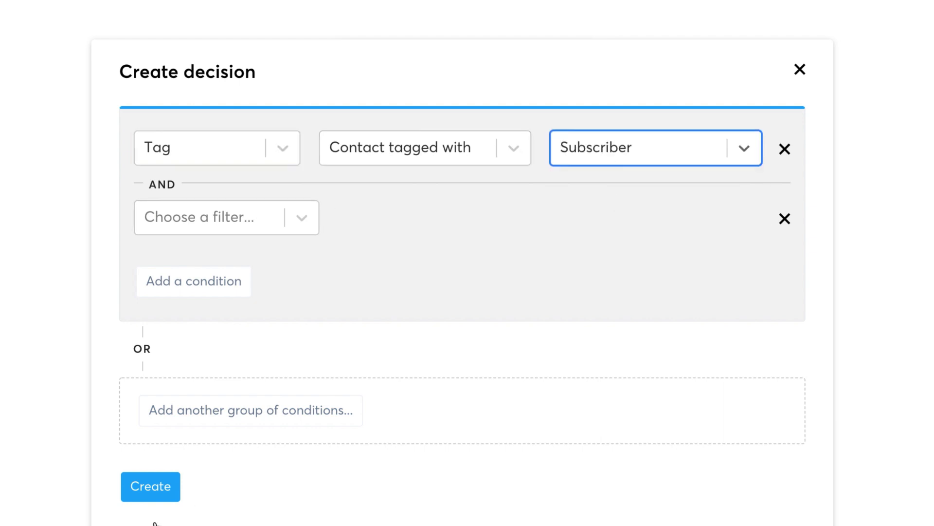